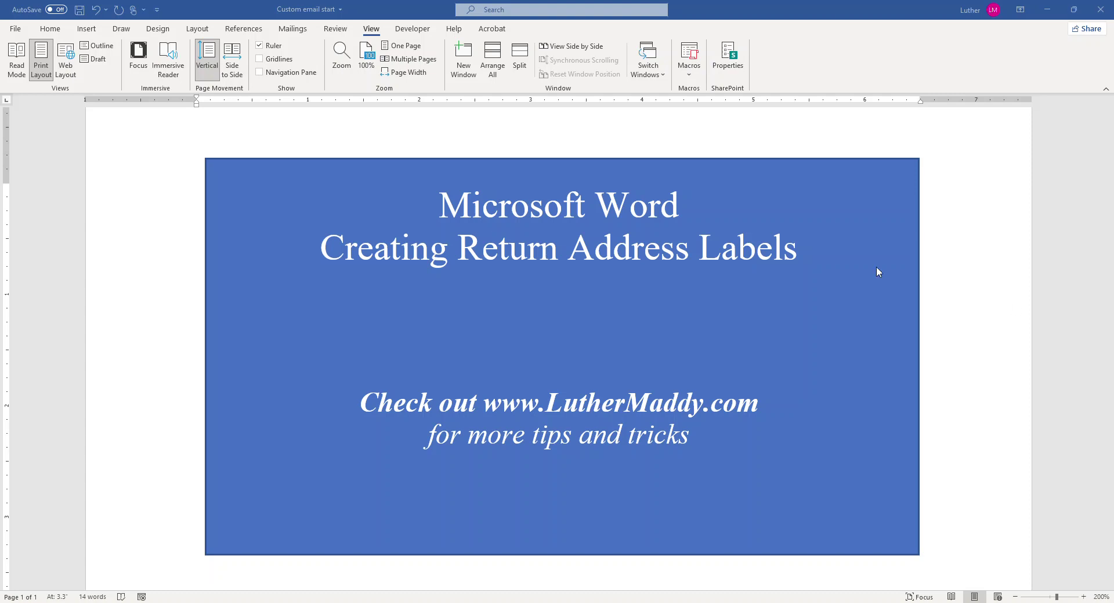
- Show the finished Labels4 sheet of No Fault Travel labels, then open the File menu
{"action": "left_click", "coordinate": [1047, 9]}
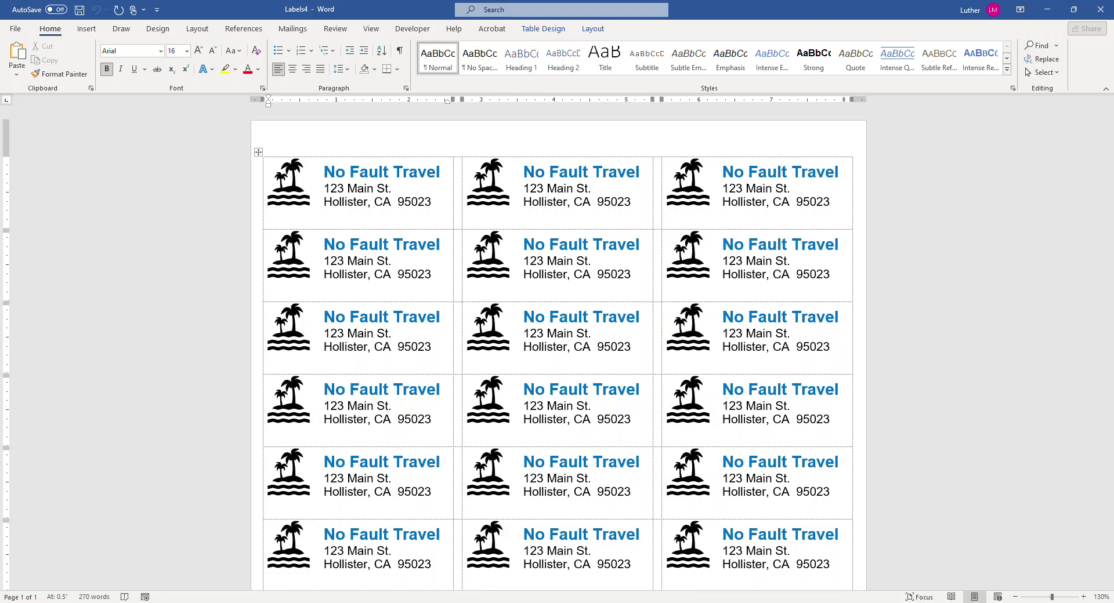
{"action": "left_click", "coordinate": [15, 29]}
- Create a new blank document (Document5) with the Insert ribbon showing
{"action": "left_click", "coordinate": [33, 81]}
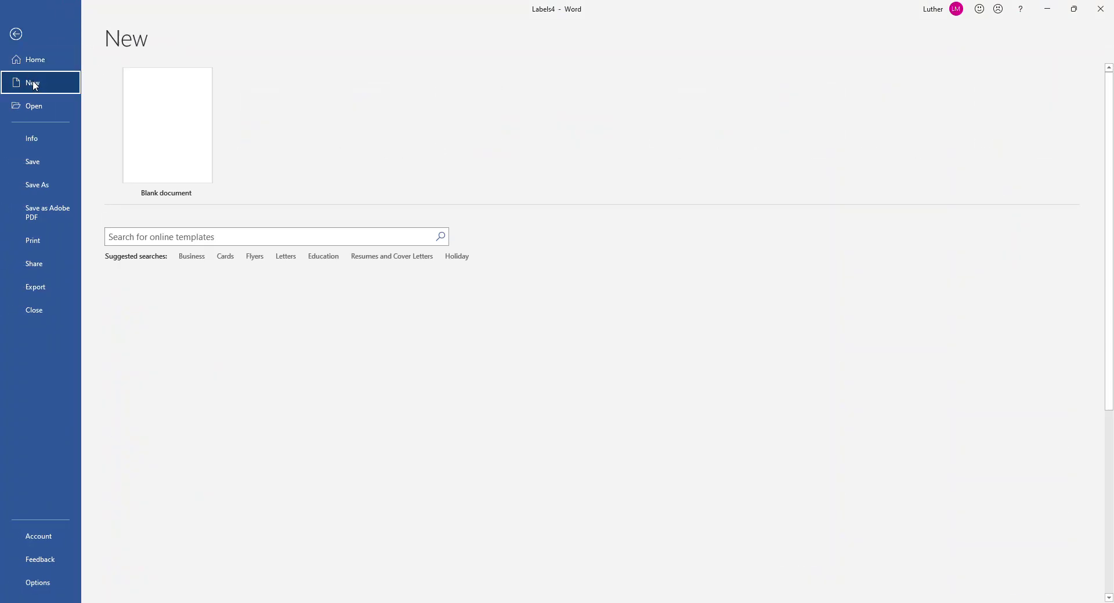
{"action": "key", "text": "Escape"}
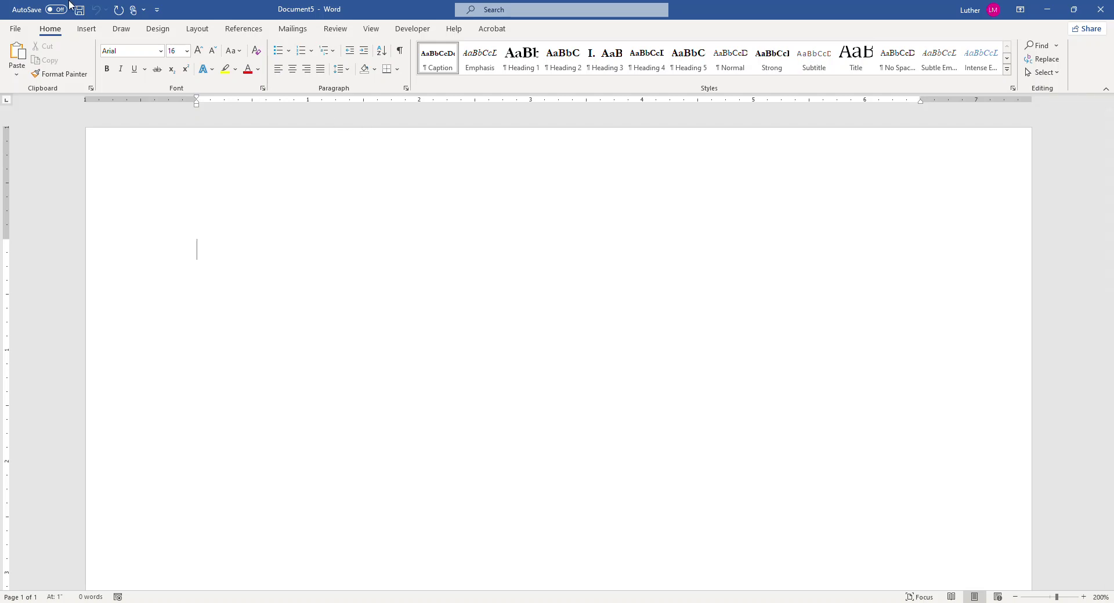
{"action": "left_click", "coordinate": [87, 29]}
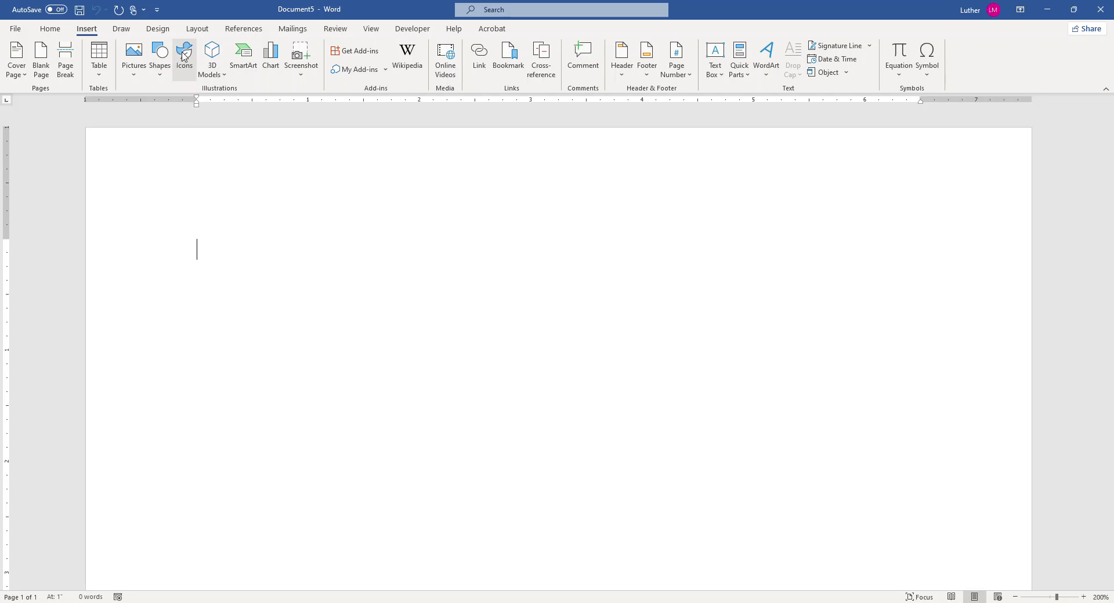
- Insert the palm-island icon found by searching the icon library for 'travel'
{"action": "left_click", "coordinate": [184, 55]}
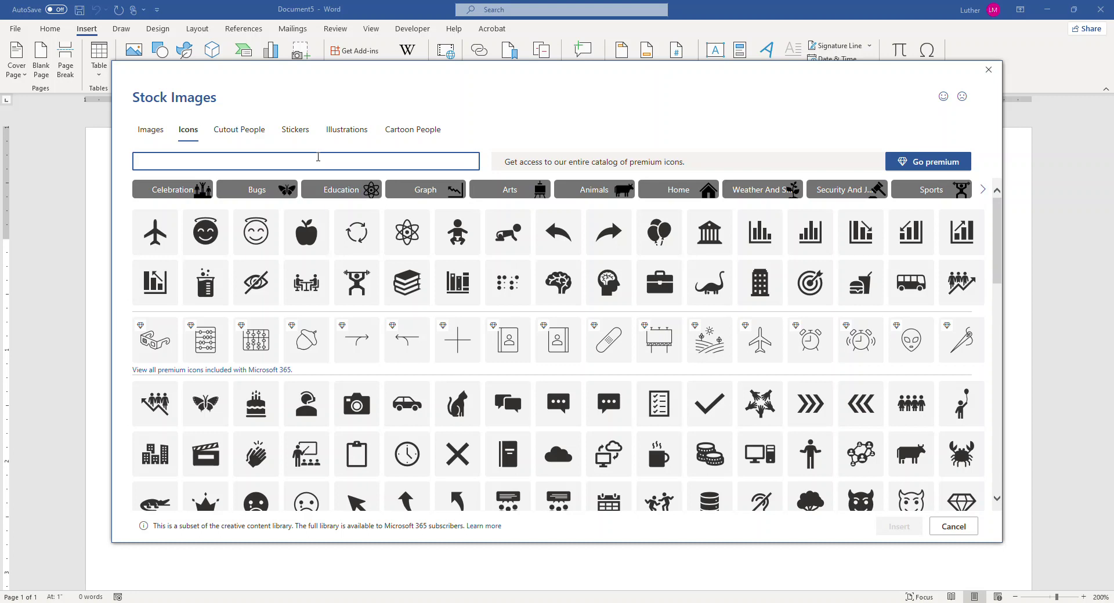
{"action": "type", "text": "trave"}
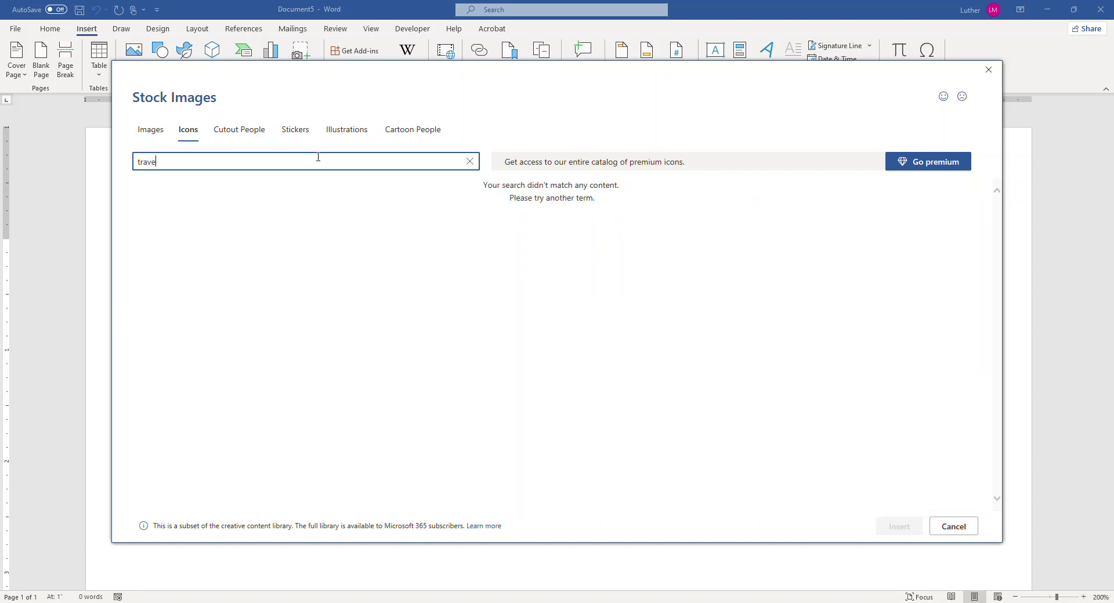
{"action": "type", "text": "l"}
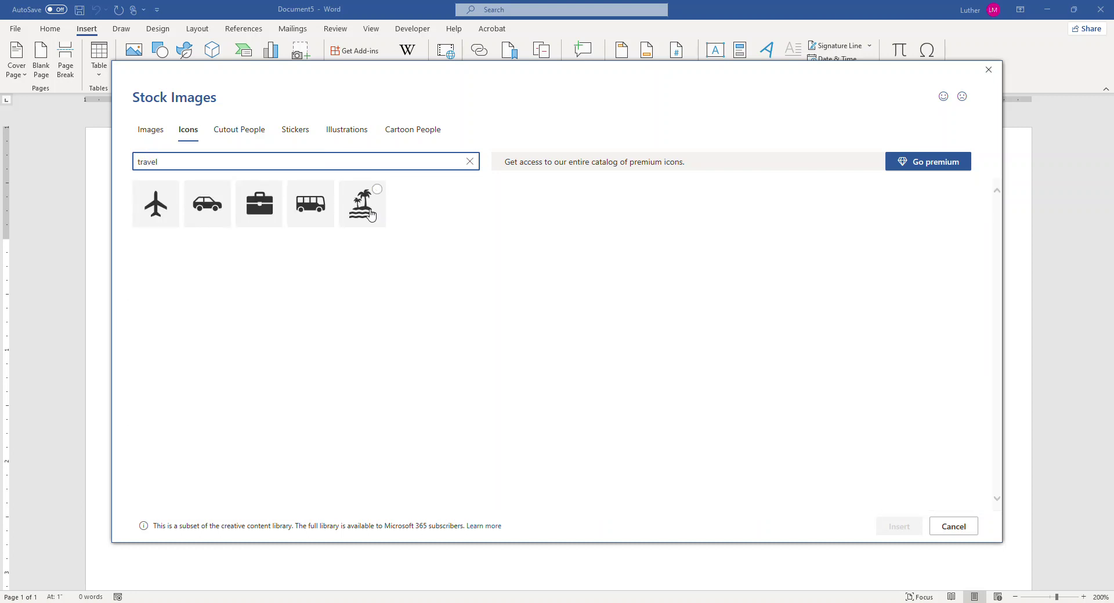
{"action": "left_click", "coordinate": [365, 212]}
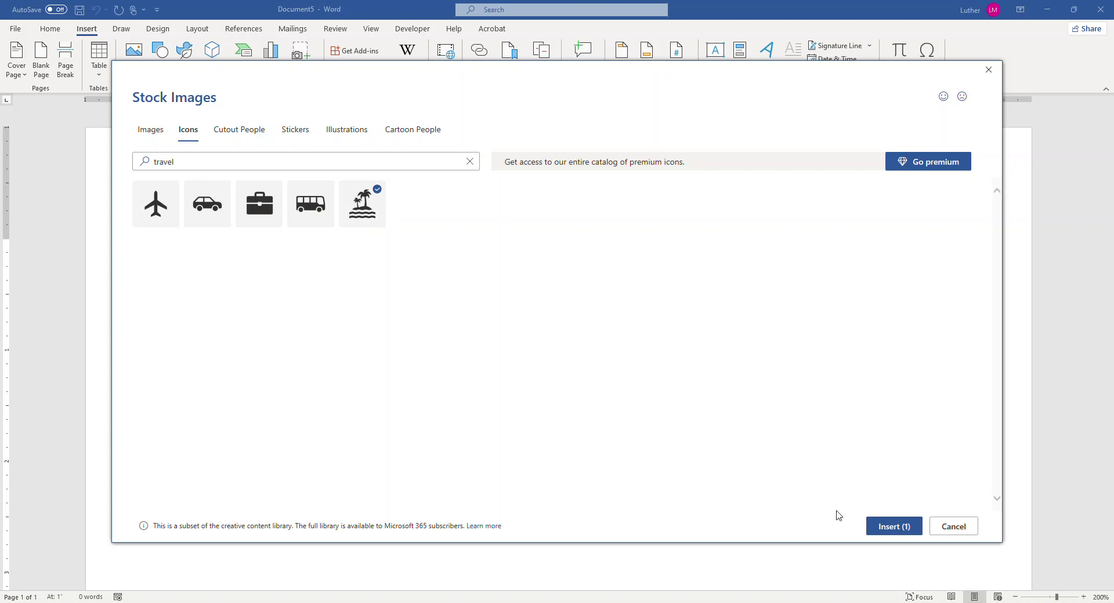
{"action": "left_click", "coordinate": [890, 531]}
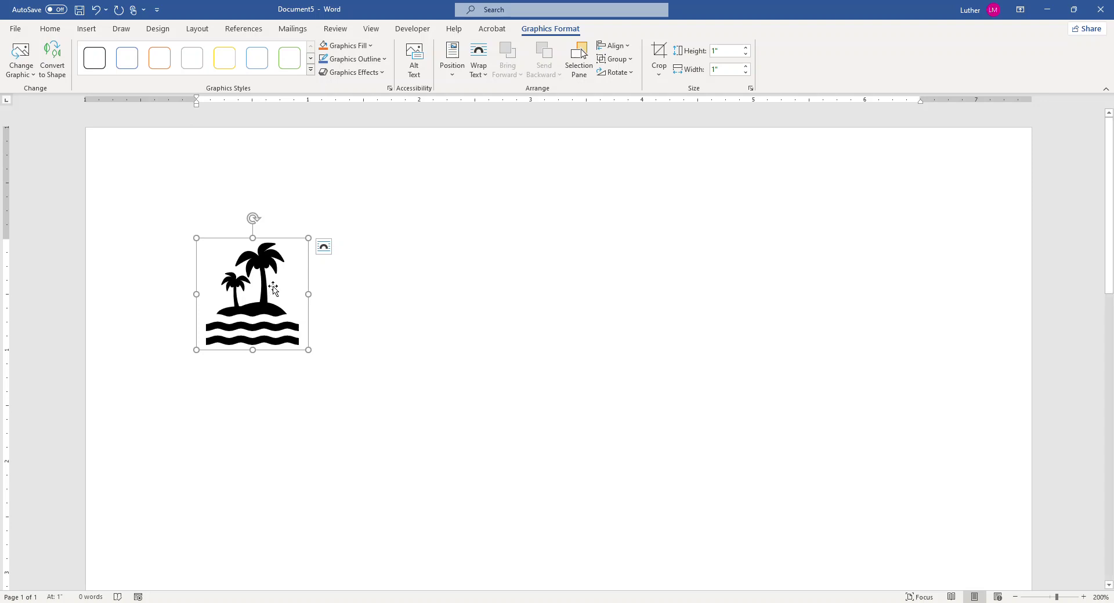
- Give the icon Square text wrapping and a 0.7-inch height with locked aspect ratio
{"action": "left_click", "coordinate": [323, 246]}
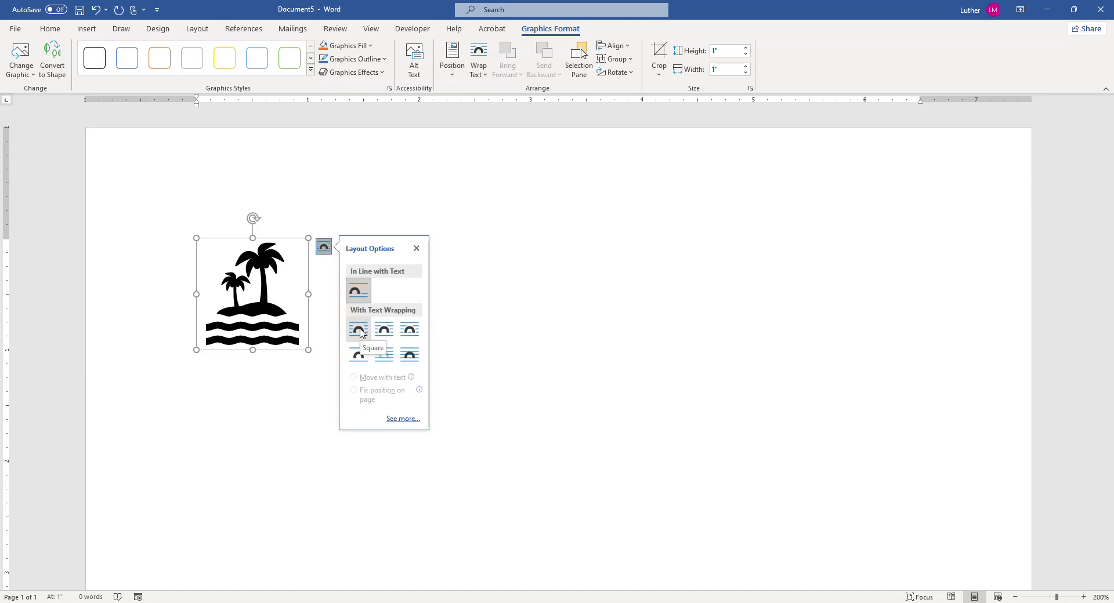
{"action": "left_click", "coordinate": [359, 330]}
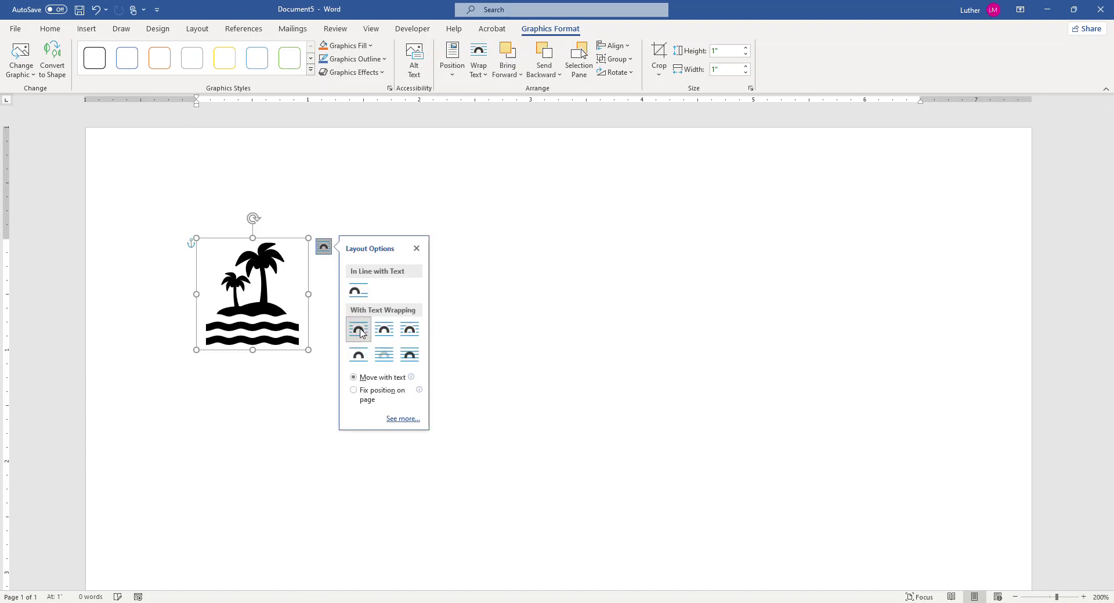
{"action": "right_click", "coordinate": [273, 298]}
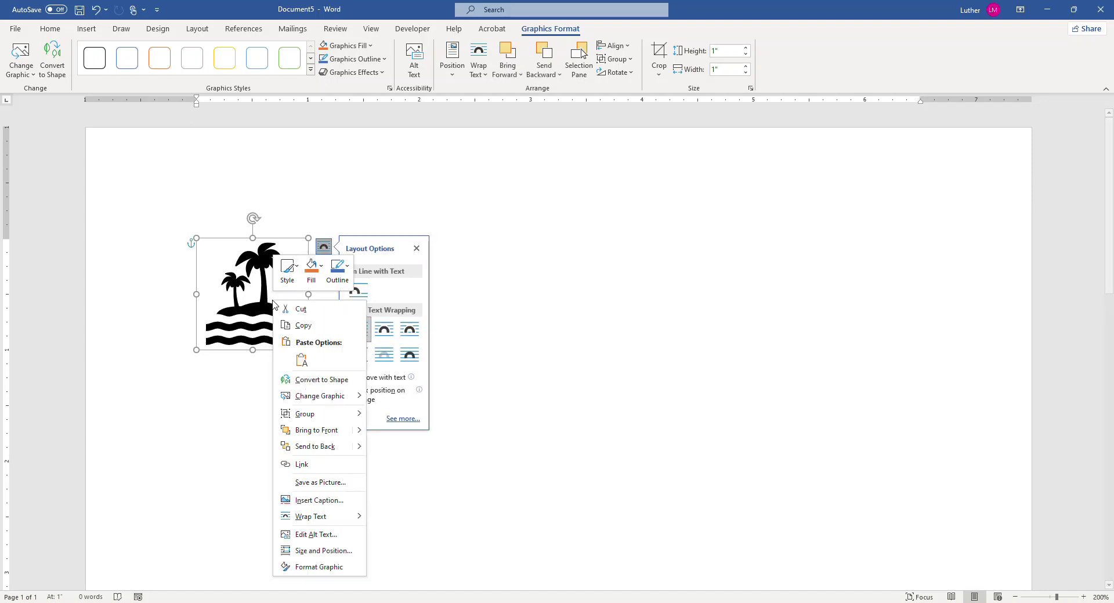
{"action": "left_click", "coordinate": [311, 558]}
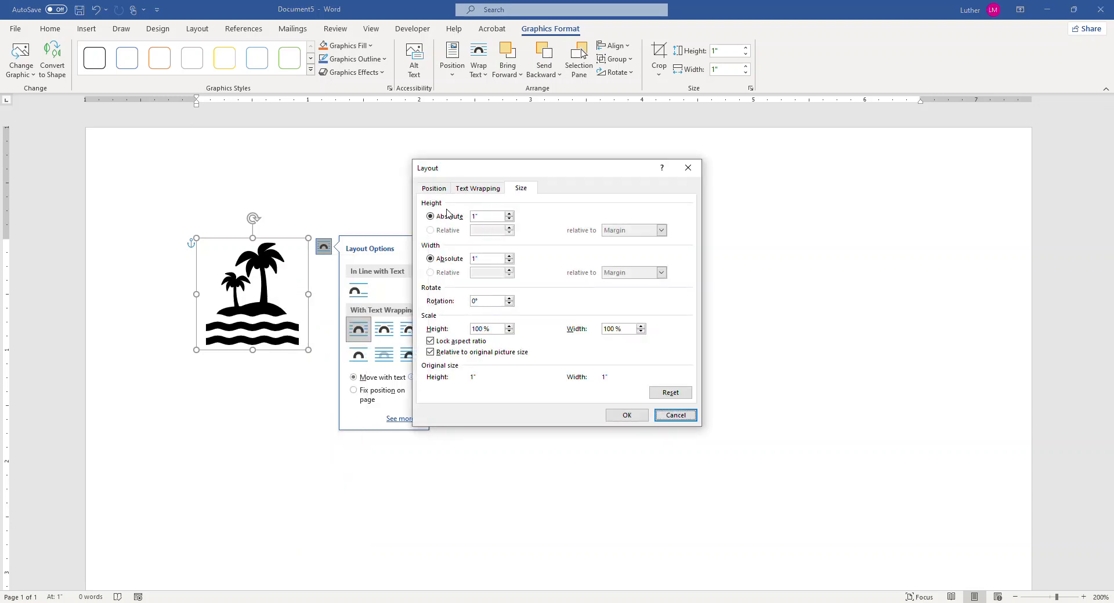
{"action": "double_click", "coordinate": [483, 217]}
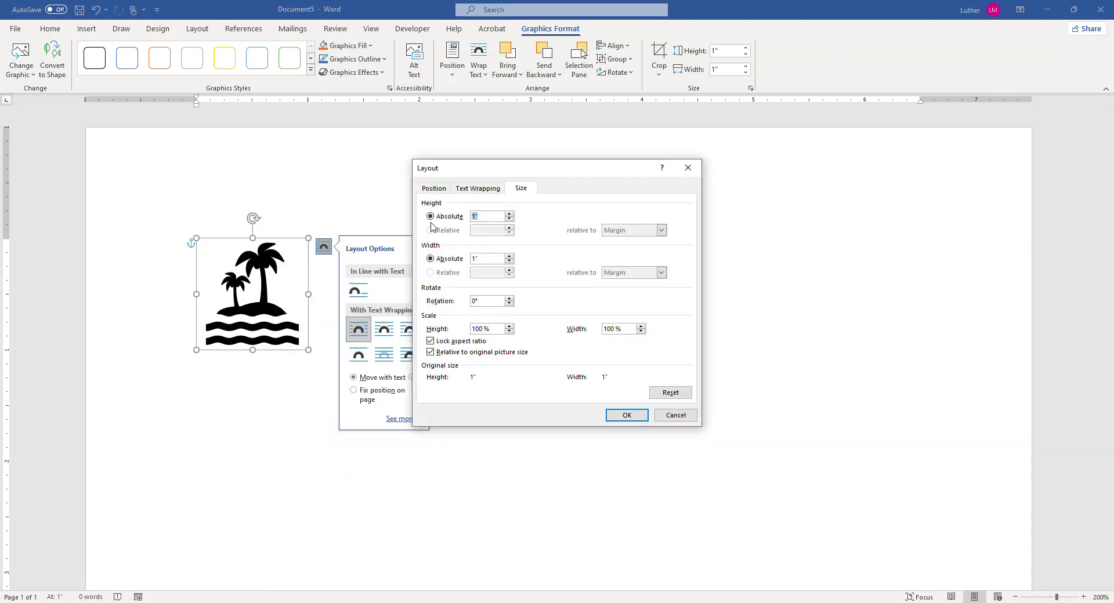
{"action": "type", "text": ".7"}
{"action": "left_click", "coordinate": [486, 260]}
{"action": "left_click", "coordinate": [618, 414]}
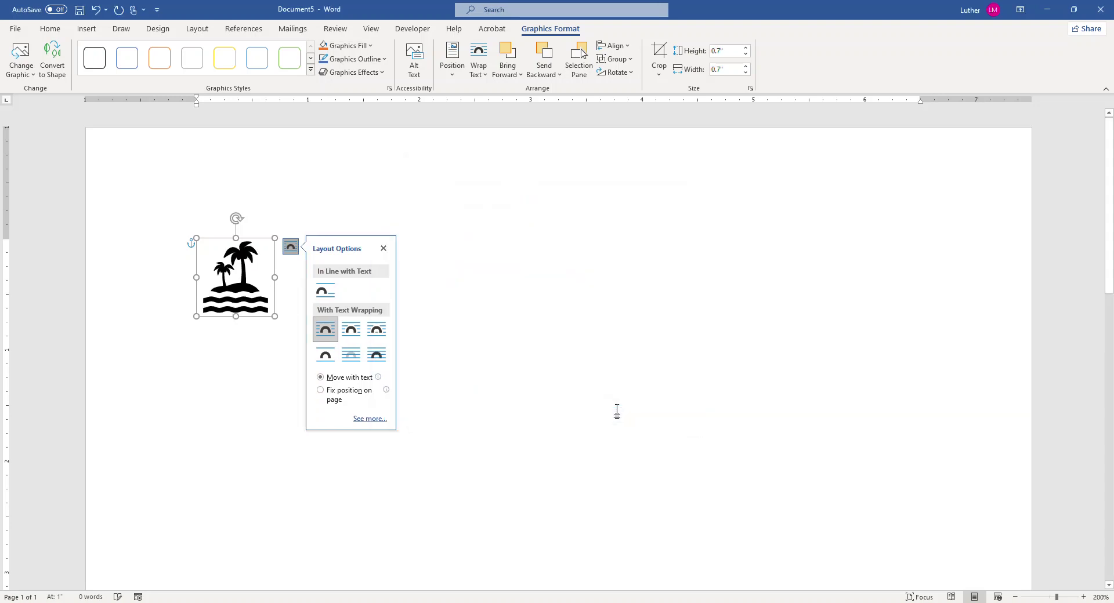
{"action": "left_click", "coordinate": [383, 248]}
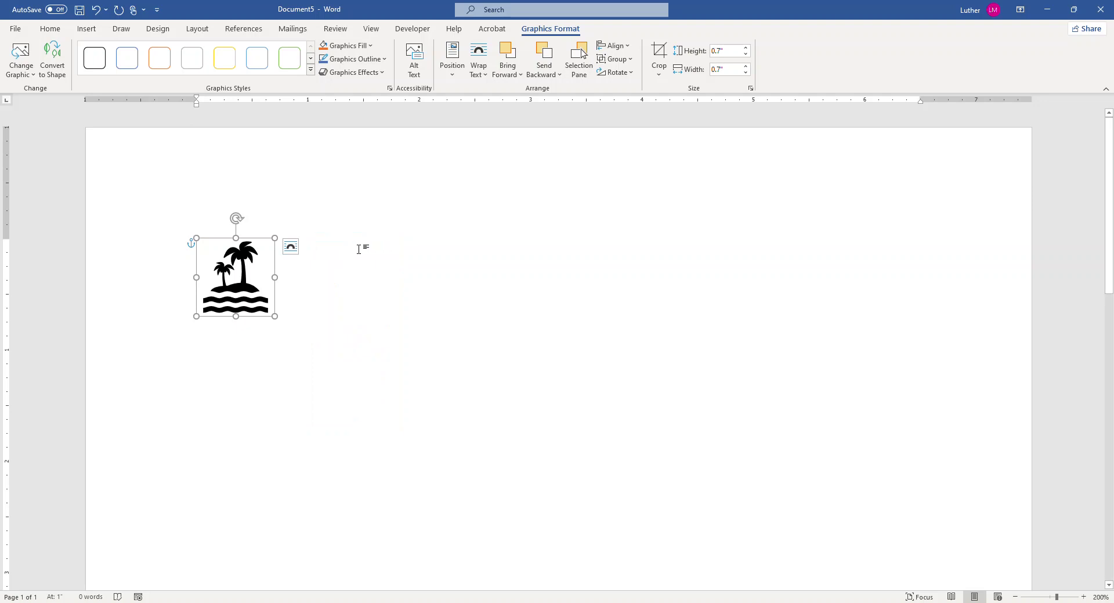
{"action": "left_click", "coordinate": [301, 261]}
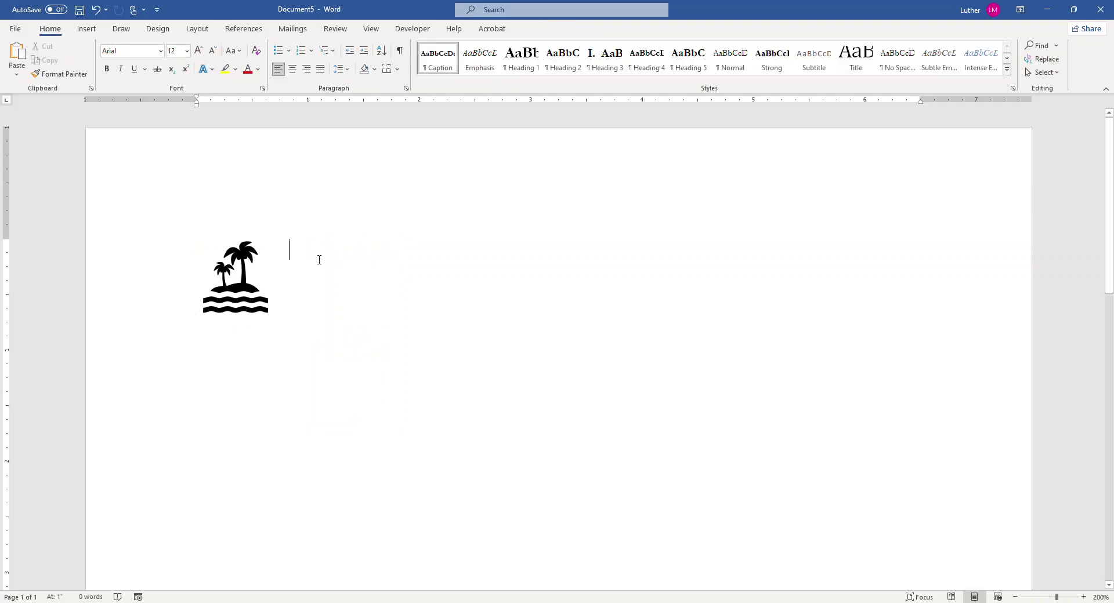
- Type 'No Fault Travel', '123 Main St.' and 'Hollister, CA 95023' on separate lines
{"action": "type", "text": "N"}
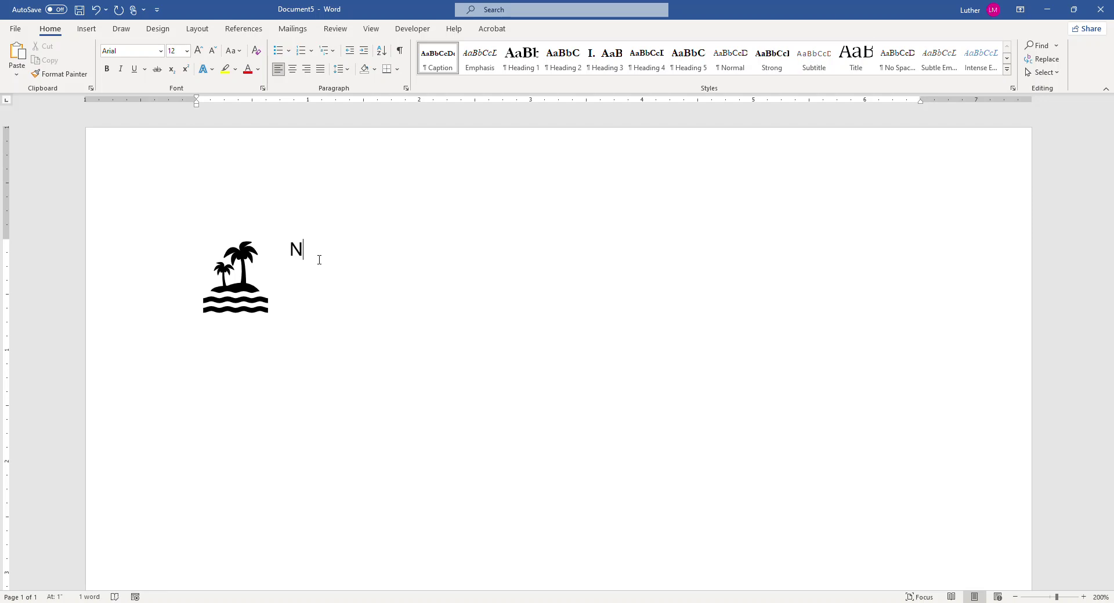
{"action": "type", "text": "o F"}
{"action": "key", "text": "BackSpace"}
{"action": "type", "text": "F"}
{"action": "type", "text": "ault Travel"}
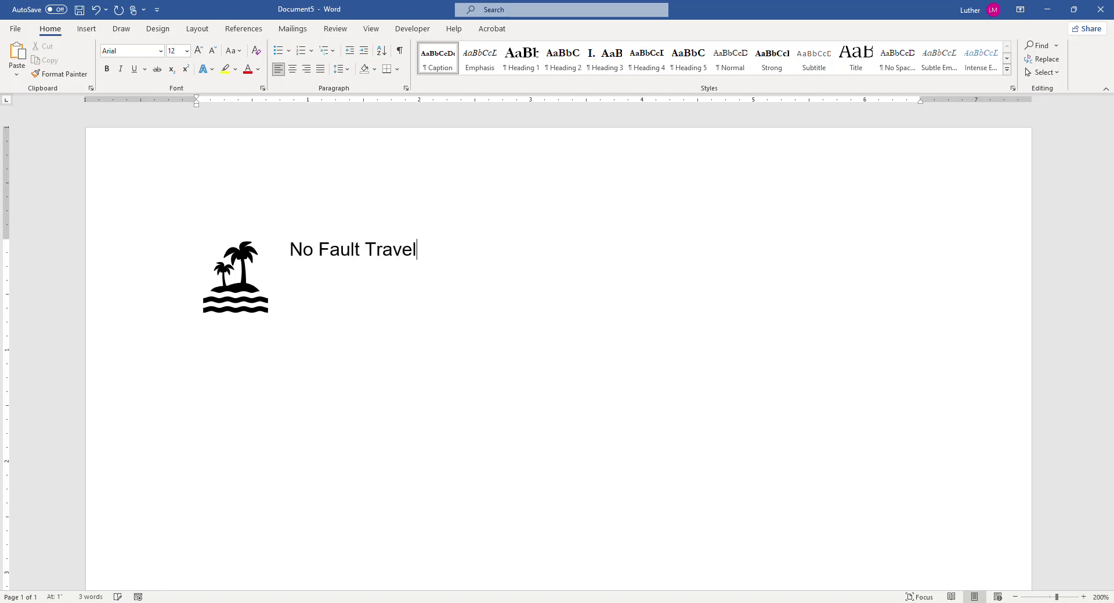
{"action": "key", "text": "Return"}
{"action": "type", "text": "123"}
{"action": "type", "text": " Main St."}
{"action": "key", "text": "Return"}
{"action": "type", "text": "Ho"}
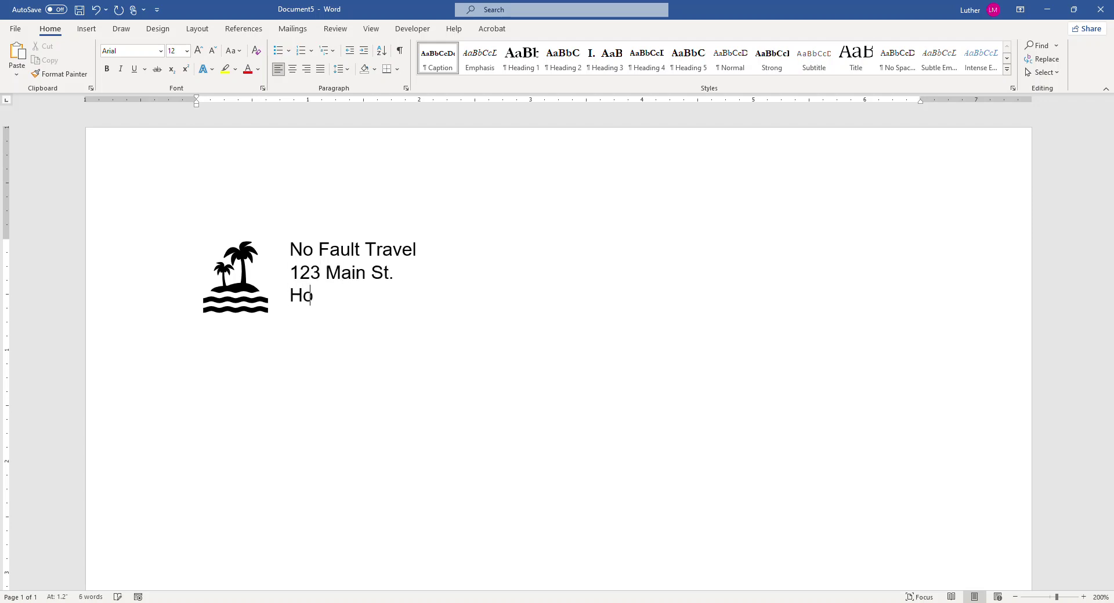
{"action": "type", "text": "llister, CA 9"}
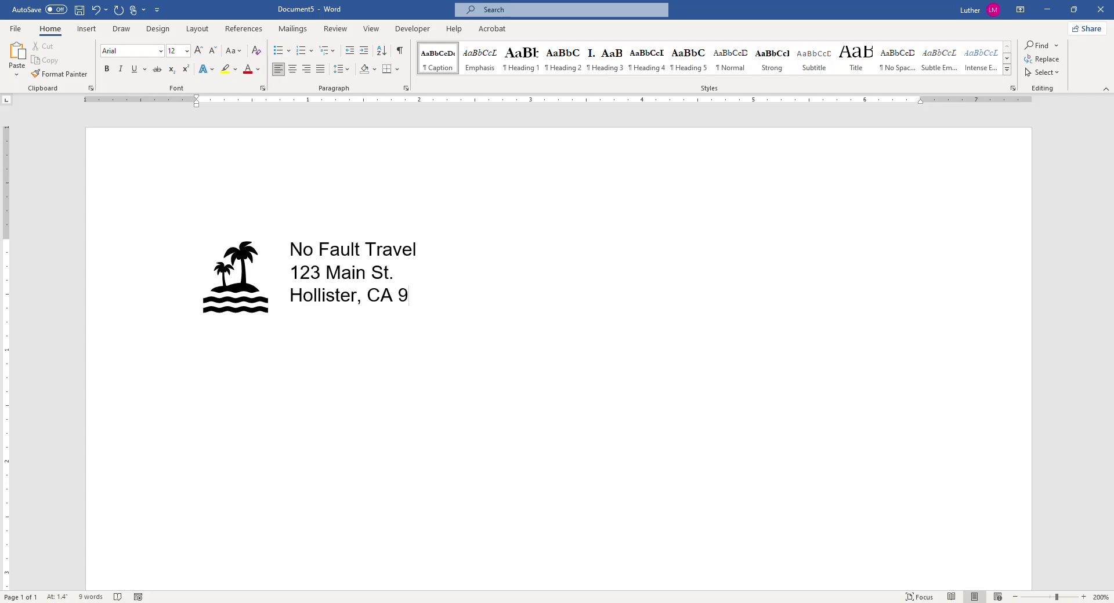
{"action": "type", "text": "50"}
{"action": "type", "text": "23"}
- Make the No Fault Travel line 16 point and blue
{"action": "triple_click", "coordinate": [335, 252]}
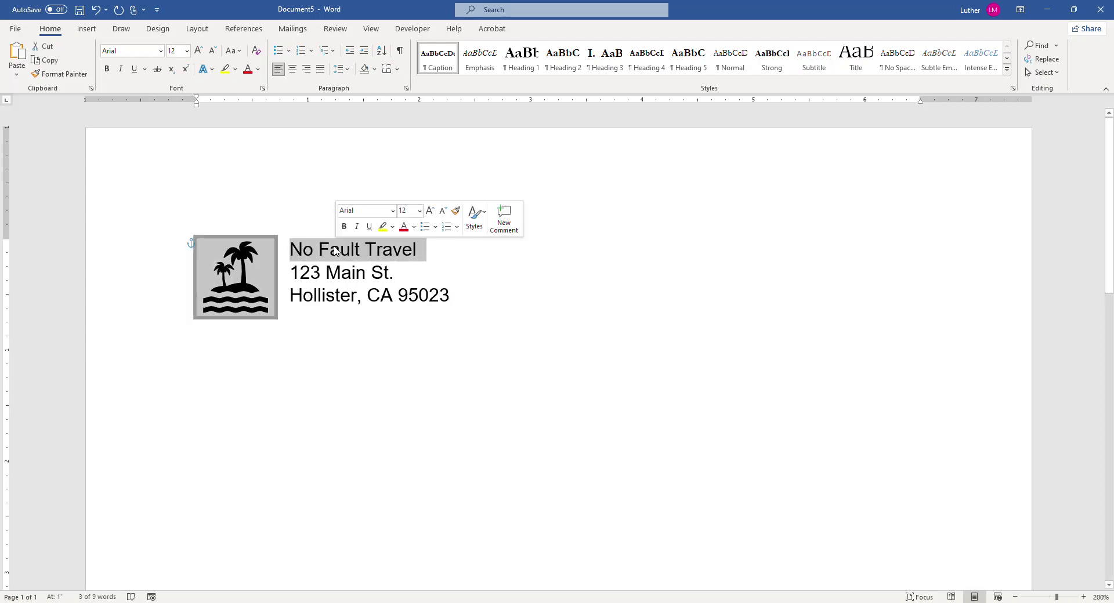
{"action": "left_click", "coordinate": [189, 52]}
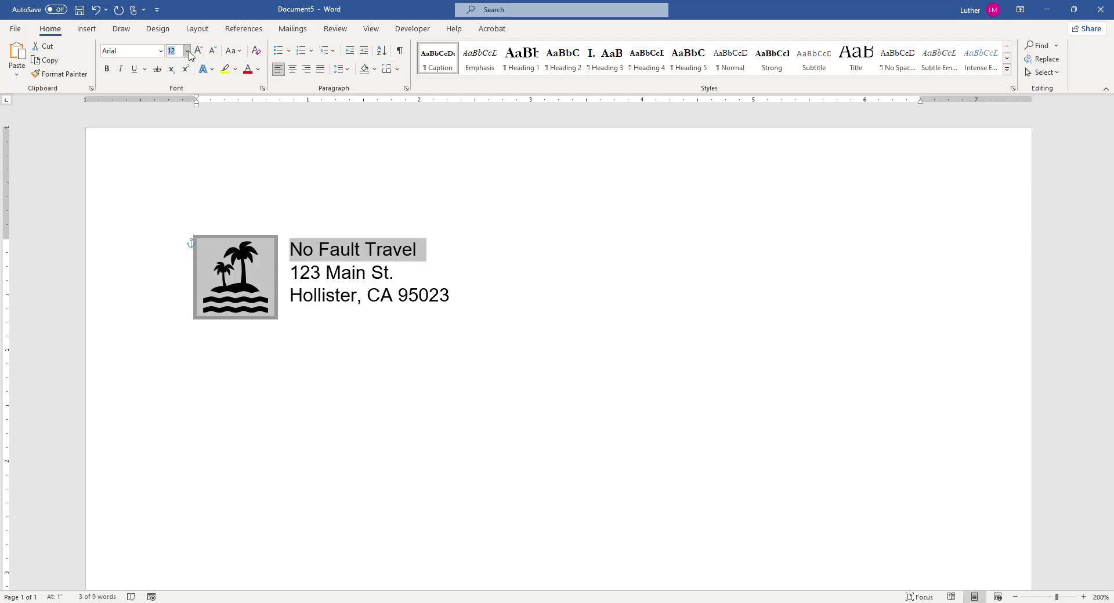
{"action": "left_click", "coordinate": [178, 152]}
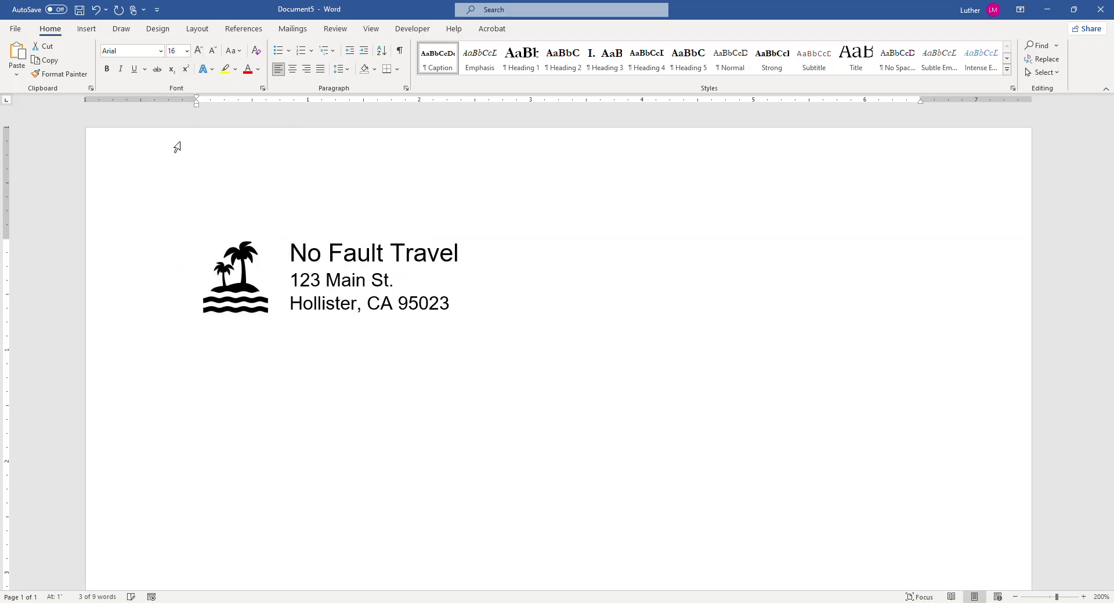
{"action": "left_click", "coordinate": [260, 70]}
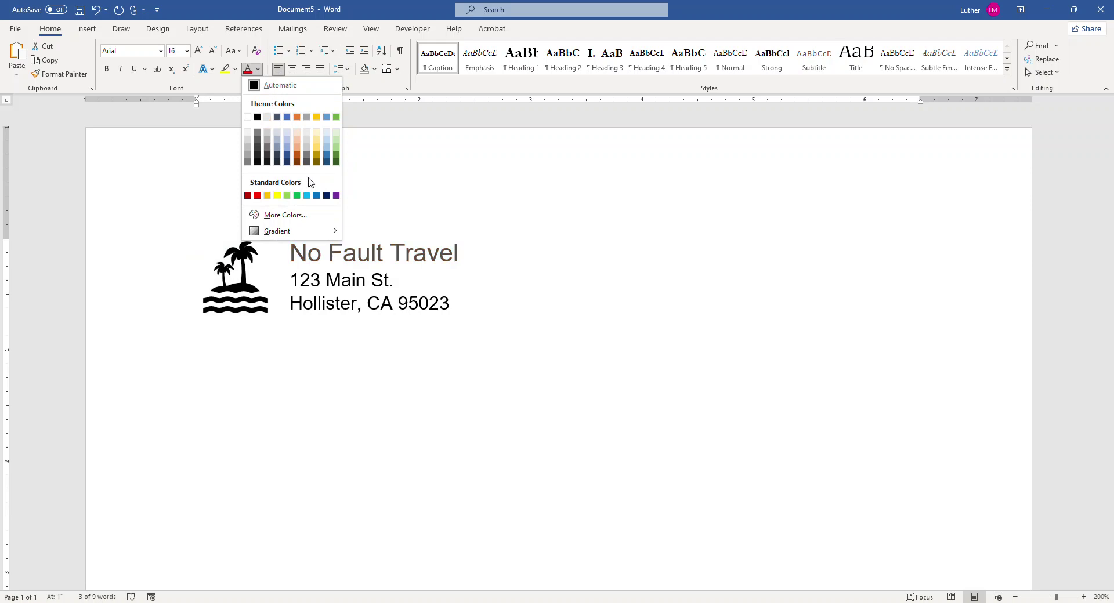
{"action": "left_click", "coordinate": [316, 196]}
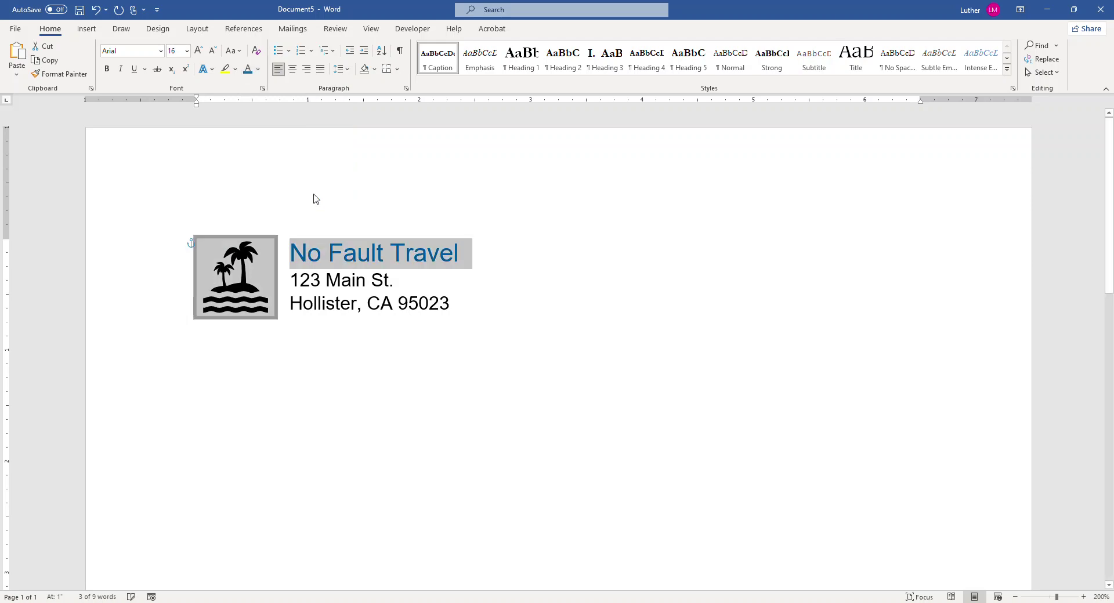
- Bring up the Mailings Labels dialog with the address filled in
{"action": "left_click", "coordinate": [360, 317]}
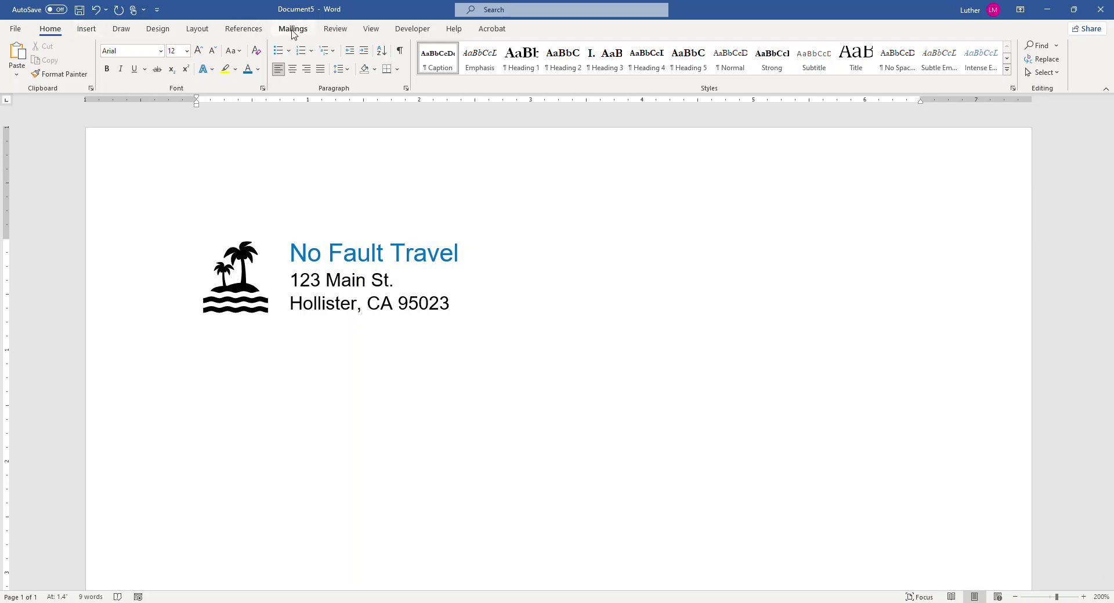
{"action": "left_click", "coordinate": [293, 32]}
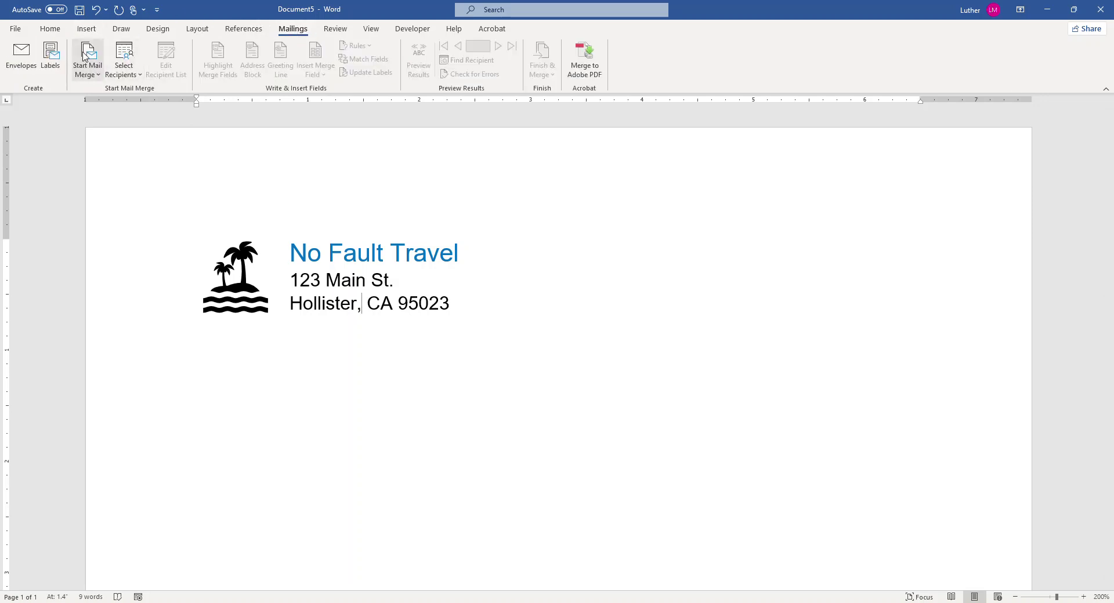
{"action": "left_click", "coordinate": [51, 55]}
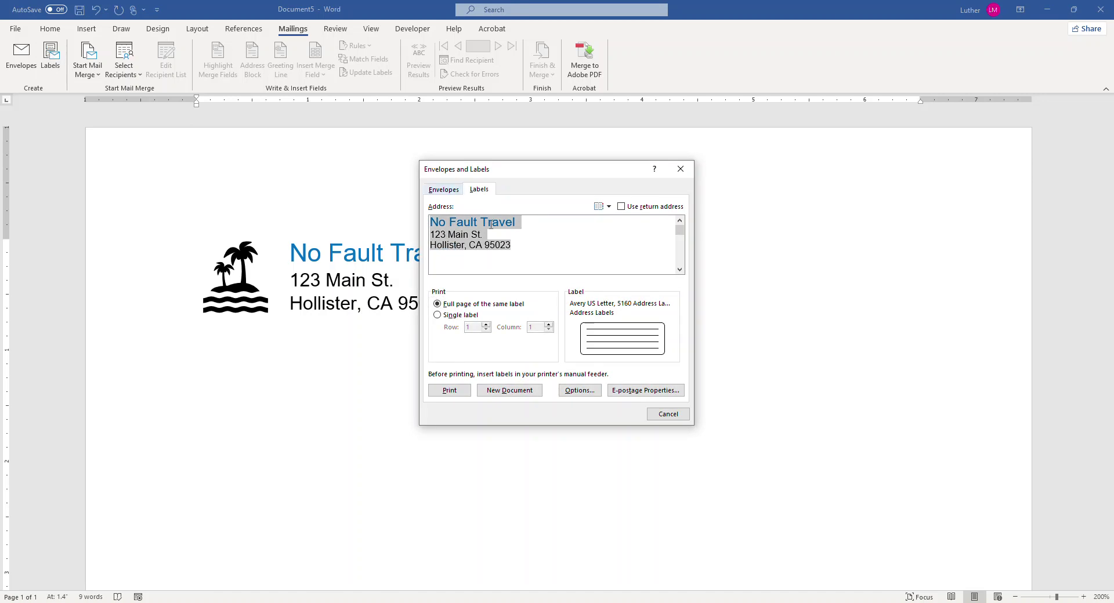
- Choose Avery US Letter as the label vendor in Label Options
{"action": "left_click", "coordinate": [579, 391]}
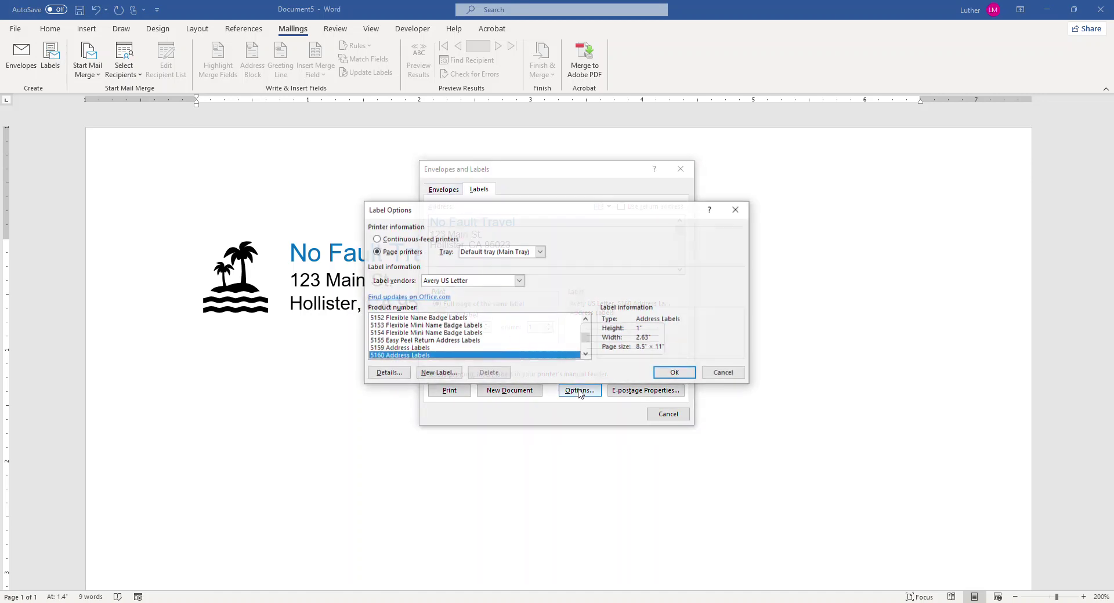
{"action": "left_click", "coordinate": [520, 281]}
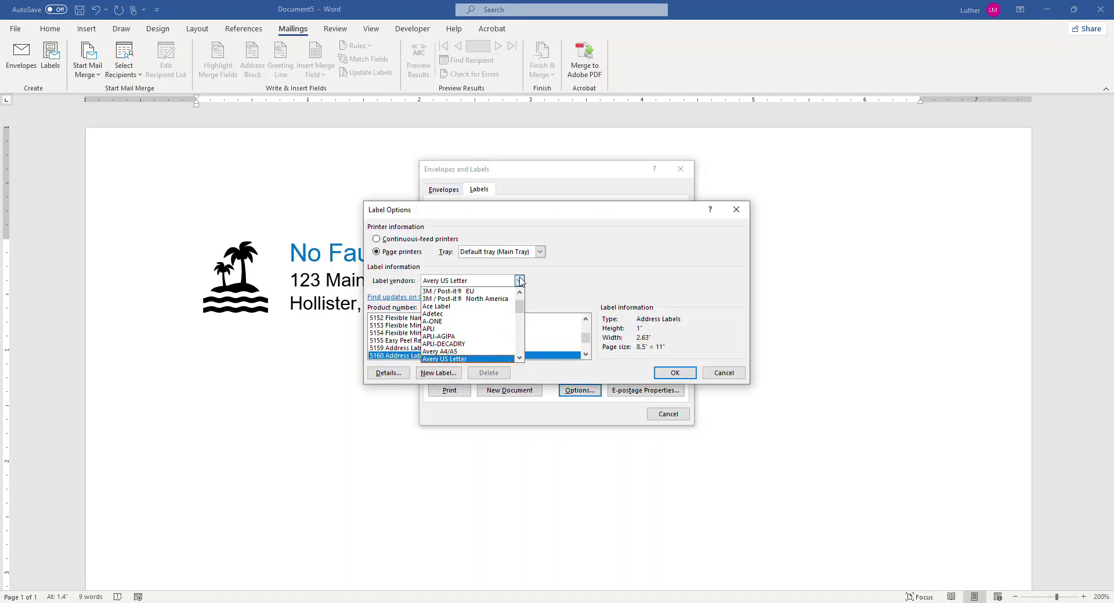
{"action": "left_click_drag", "start_coordinate": [519, 313], "coordinate": [519, 301]}
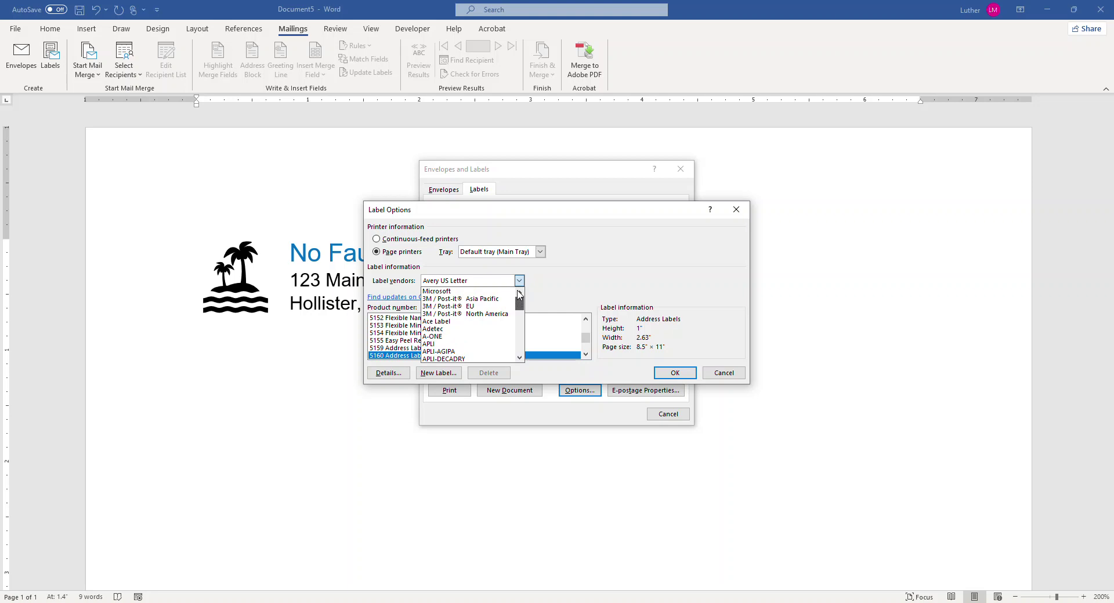
{"action": "left_click", "coordinate": [480, 282]}
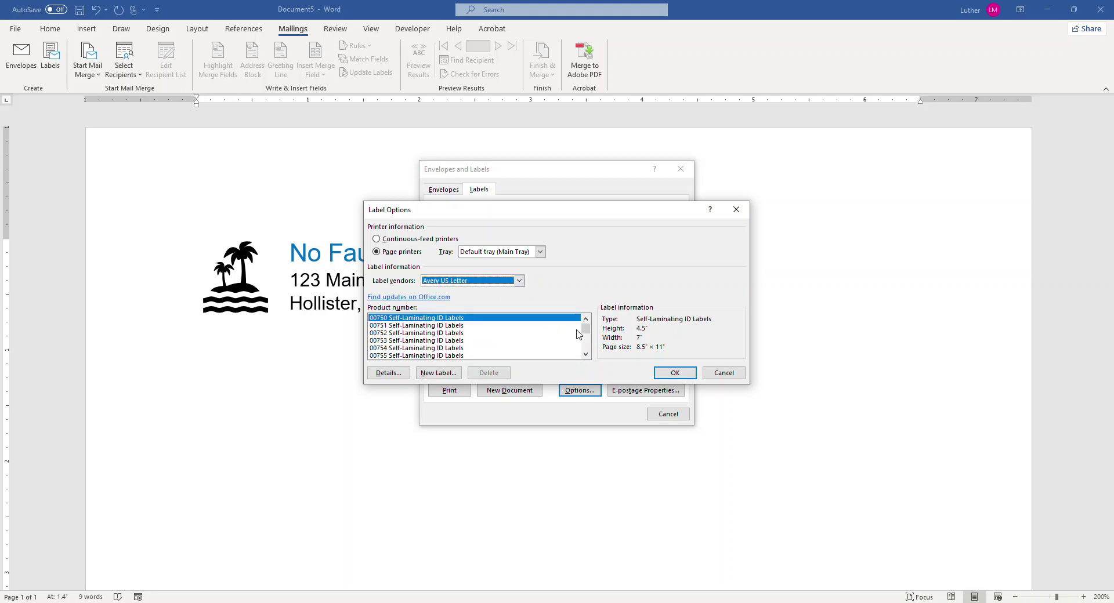
- Select the 5160 Address Labels product and confirm it
{"action": "left_click_drag", "start_coordinate": [586, 332], "coordinate": [586, 338]}
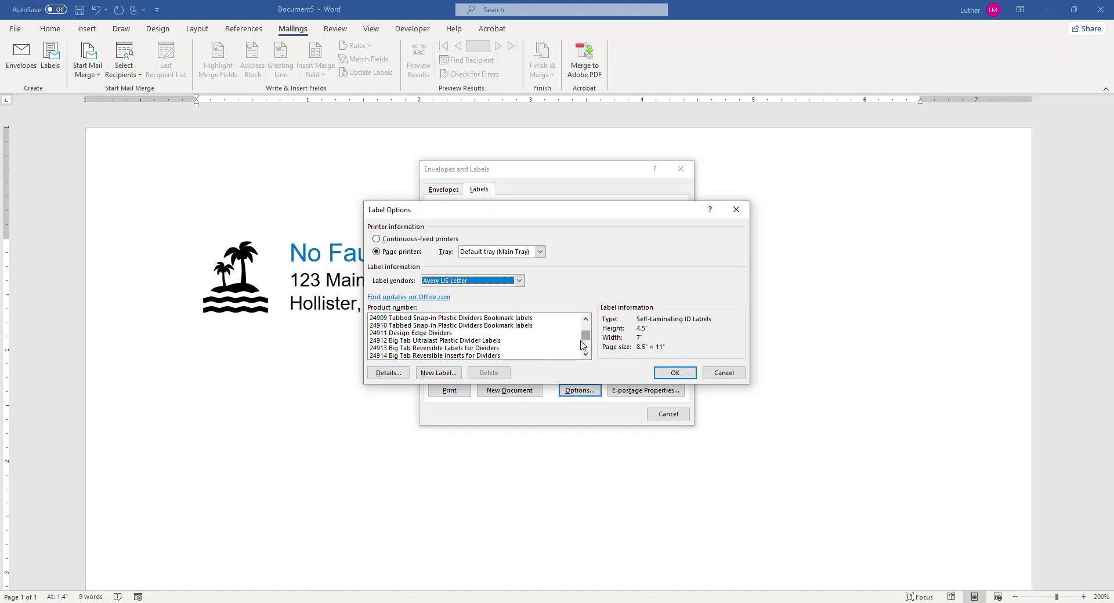
{"action": "left_click", "coordinate": [582, 357]}
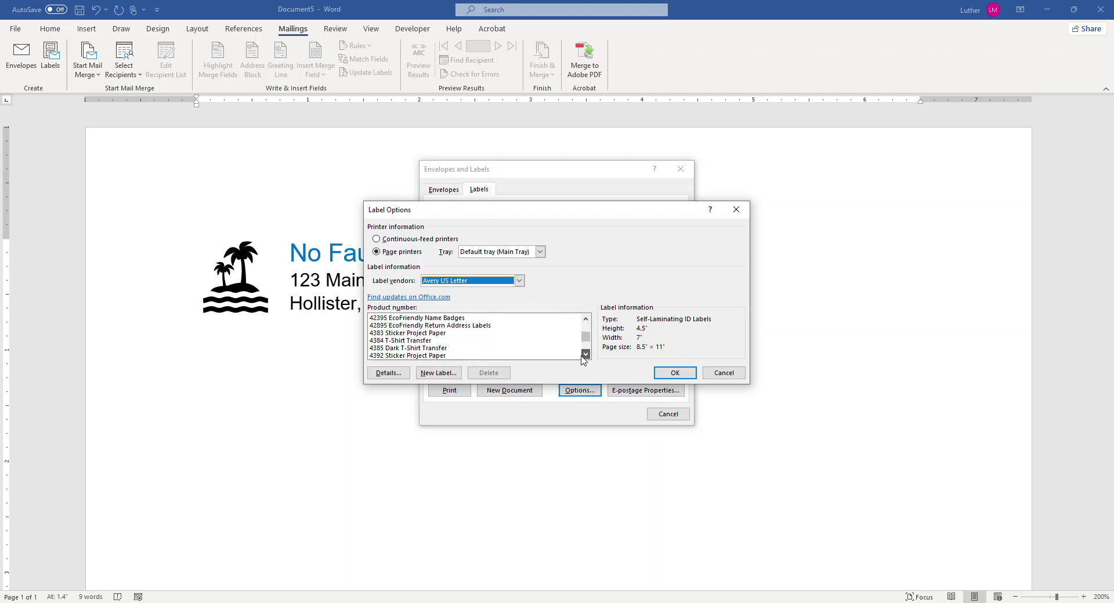
{"action": "left_click", "coordinate": [586, 355]}
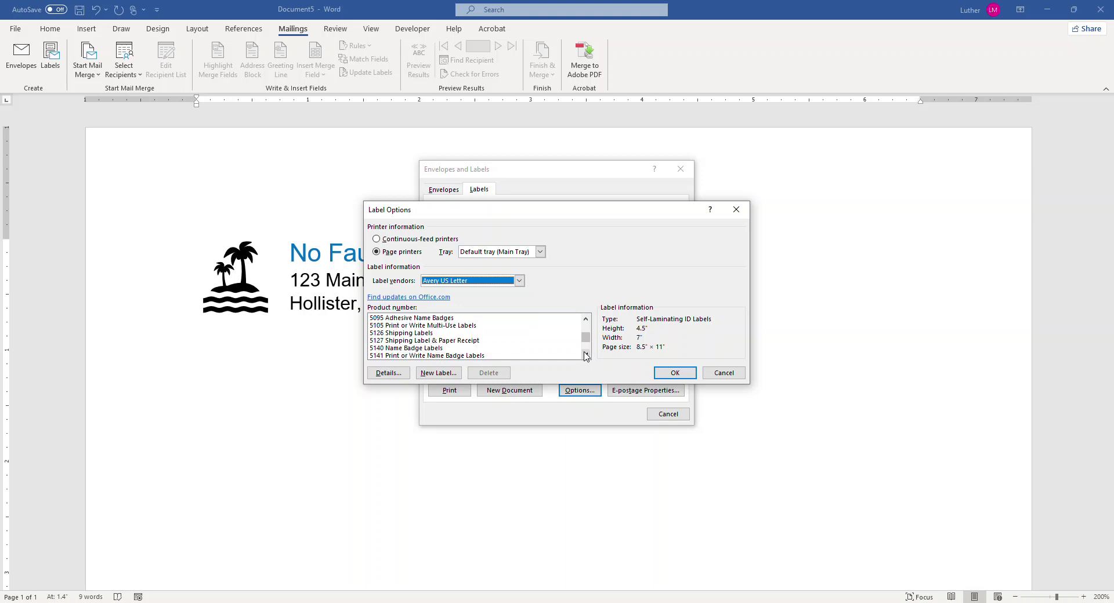
{"action": "left_click", "coordinate": [585, 355]}
{"action": "left_click", "coordinate": [586, 355]}
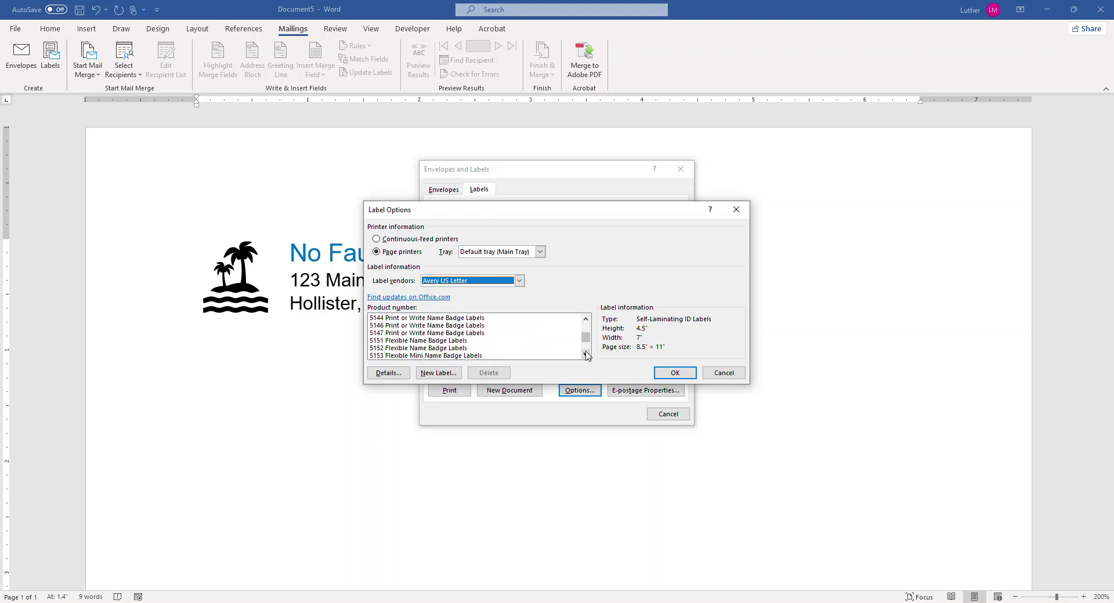
{"action": "left_click", "coordinate": [585, 355]}
{"action": "left_click", "coordinate": [585, 355]}
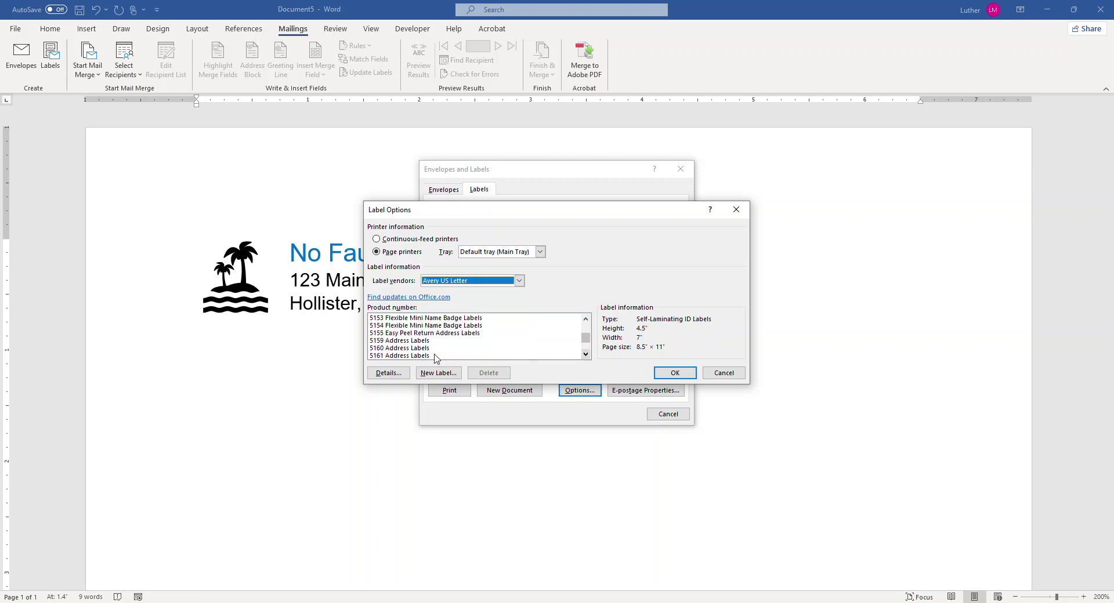
{"action": "left_click", "coordinate": [415, 350]}
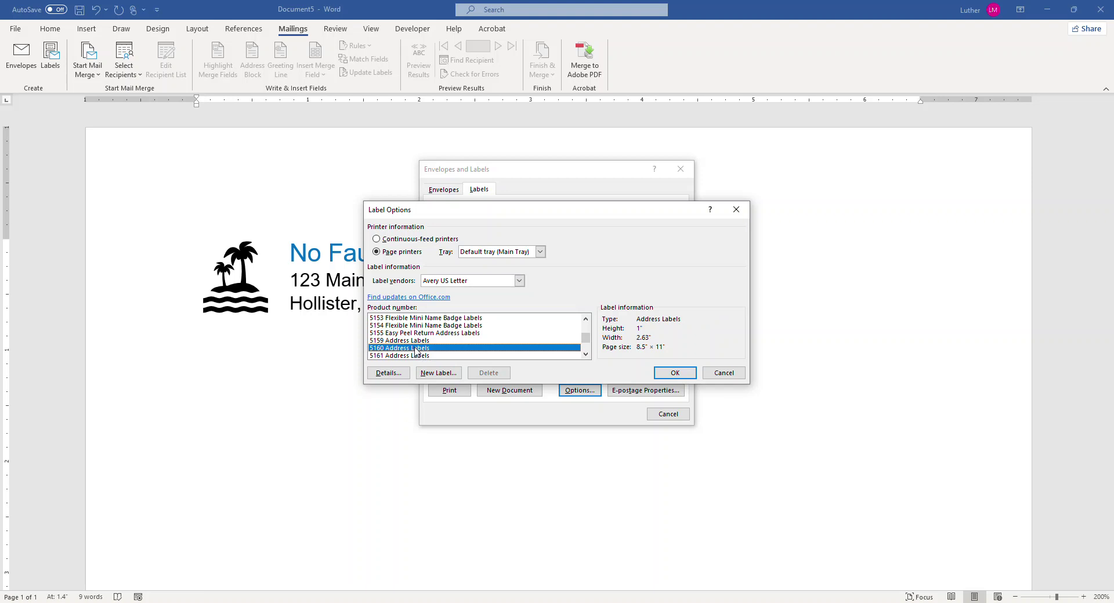
{"action": "left_click", "coordinate": [671, 373]}
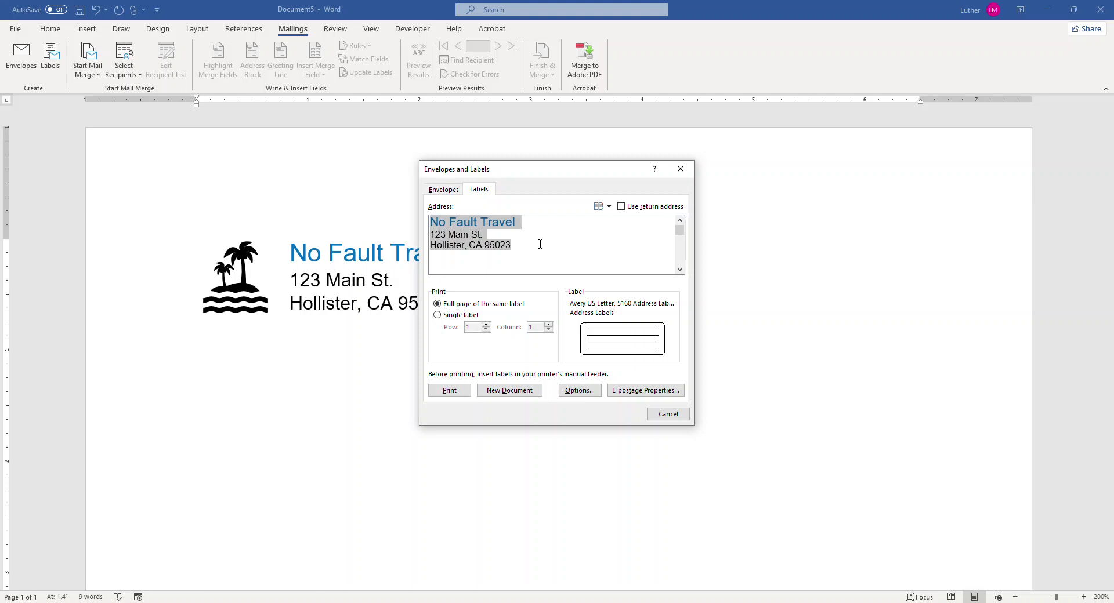
- Generate a new document with a full page of the same address label
{"action": "left_click", "coordinate": [439, 310]}
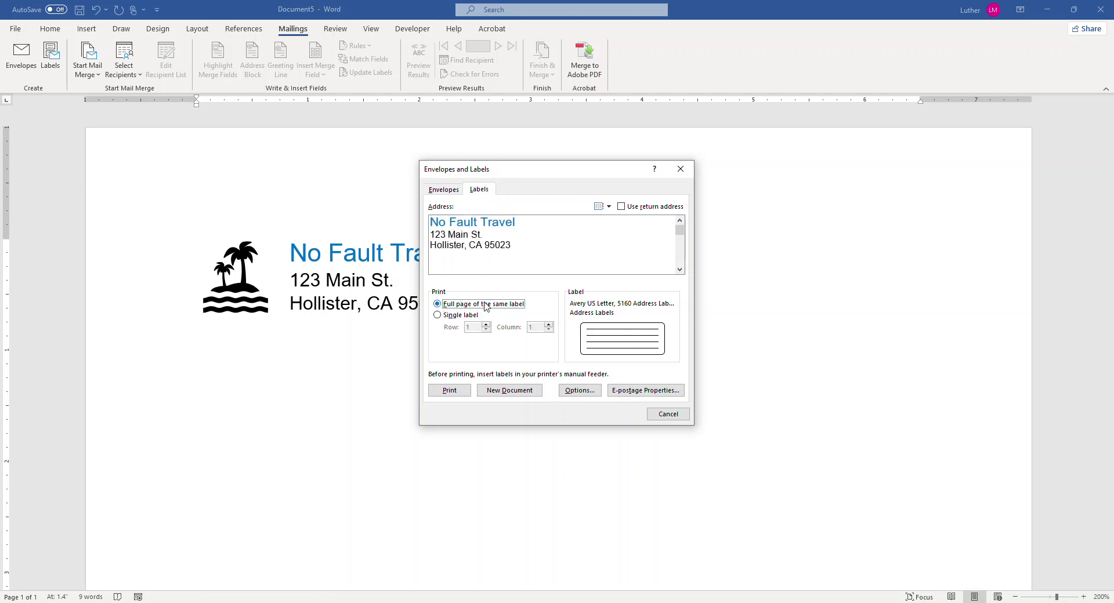
{"action": "left_click", "coordinate": [511, 391]}
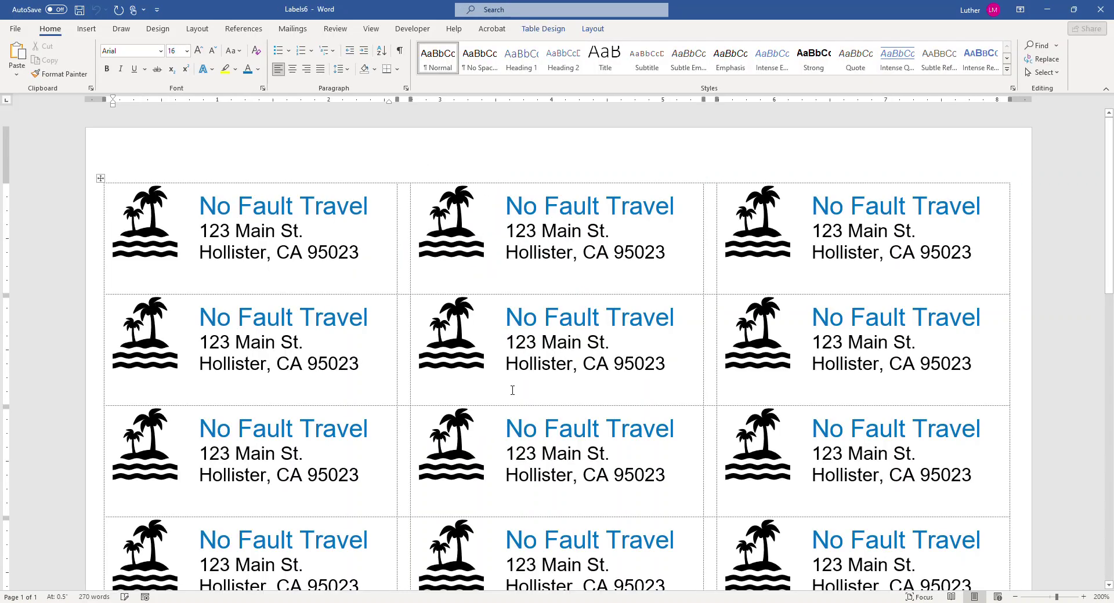